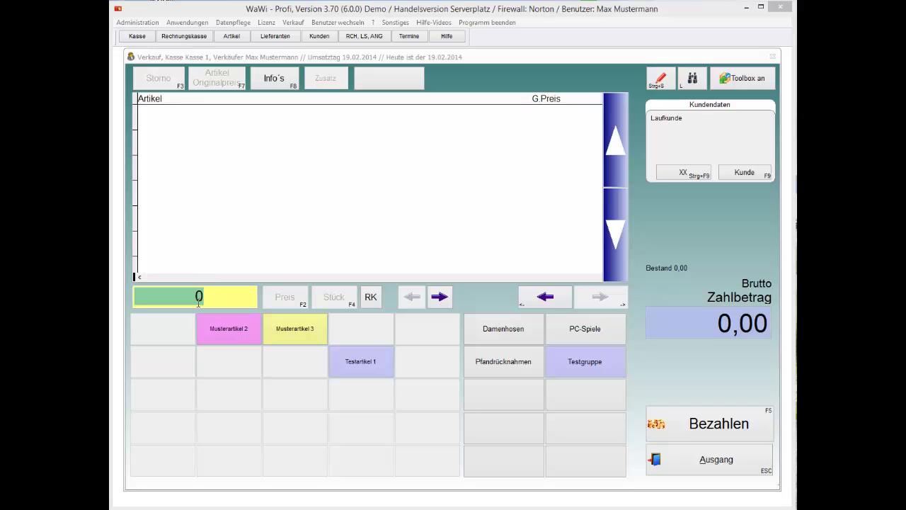
# Step: Add 100 pieces of article 7 to the sale at the suggested price of 0,85
pyautogui.click(142, 296)
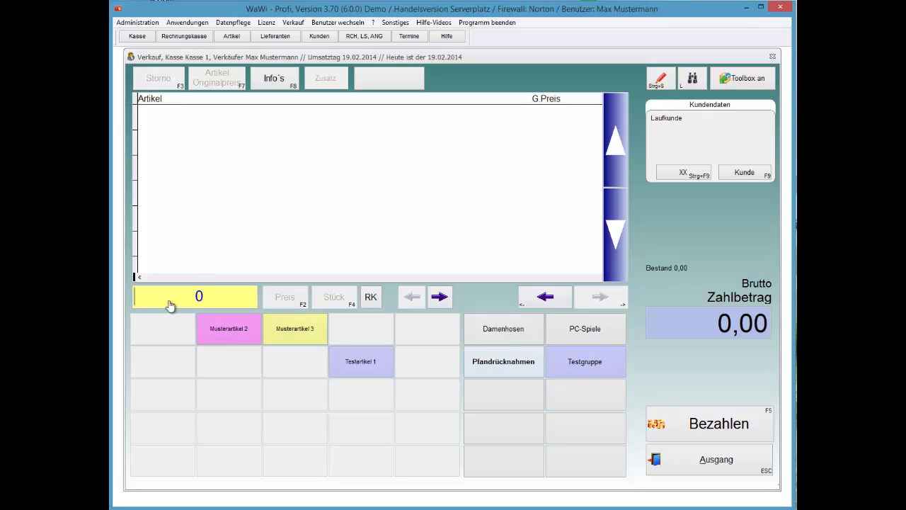
pyautogui.write('7')
pyautogui.press('Return')
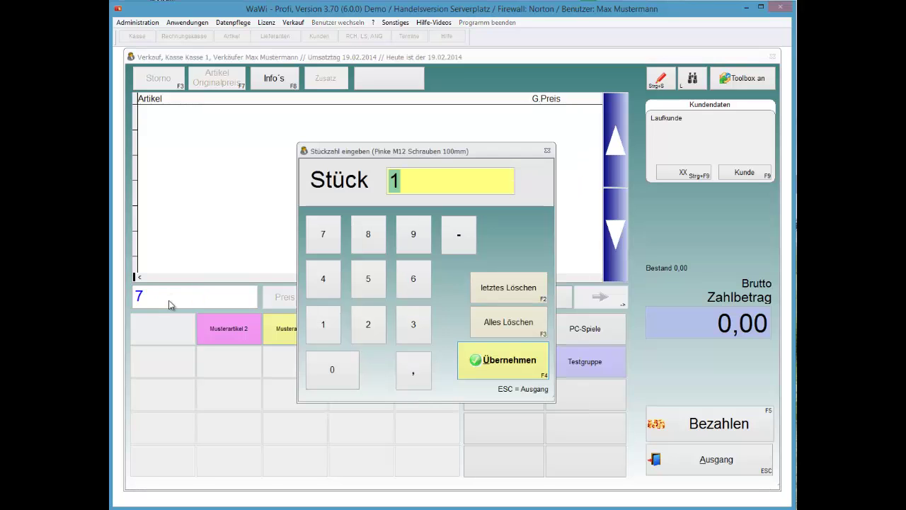
pyautogui.write('100')
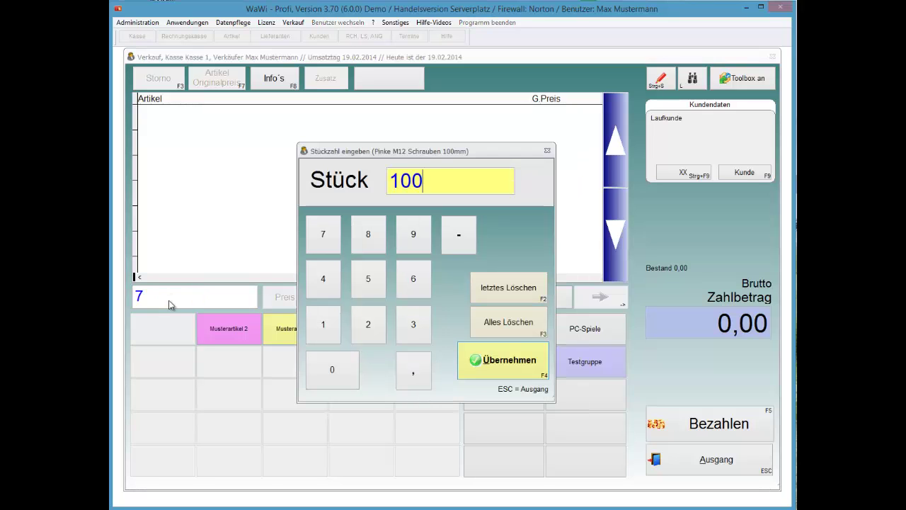
pyautogui.press('Return')
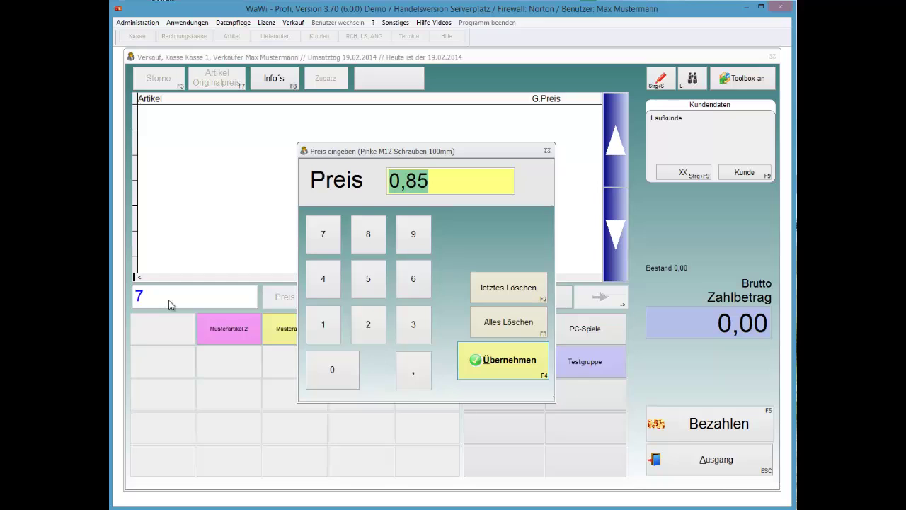
pyautogui.press('Return')
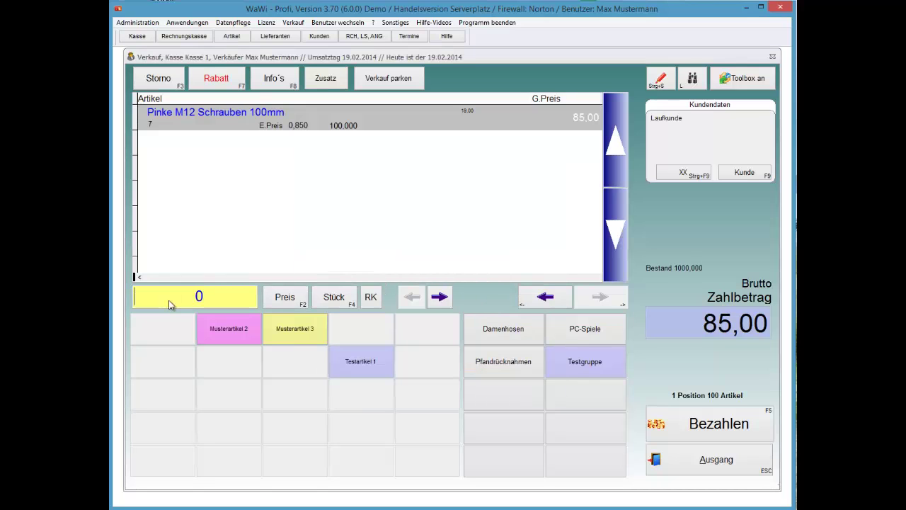
# Step: Check the price lists for the screw item and clear the current sale
pyautogui.press('F2')
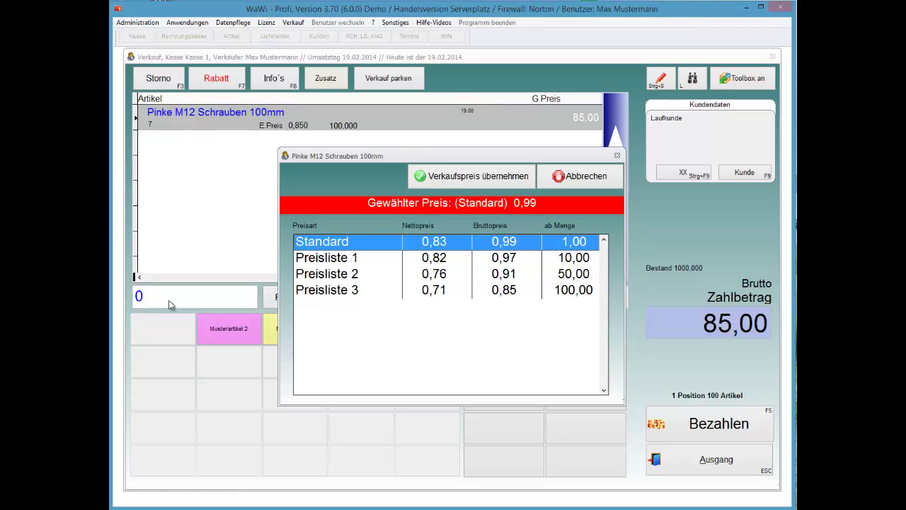
pyautogui.press('Tab')
pyautogui.press('Tab')
pyautogui.press('Return')
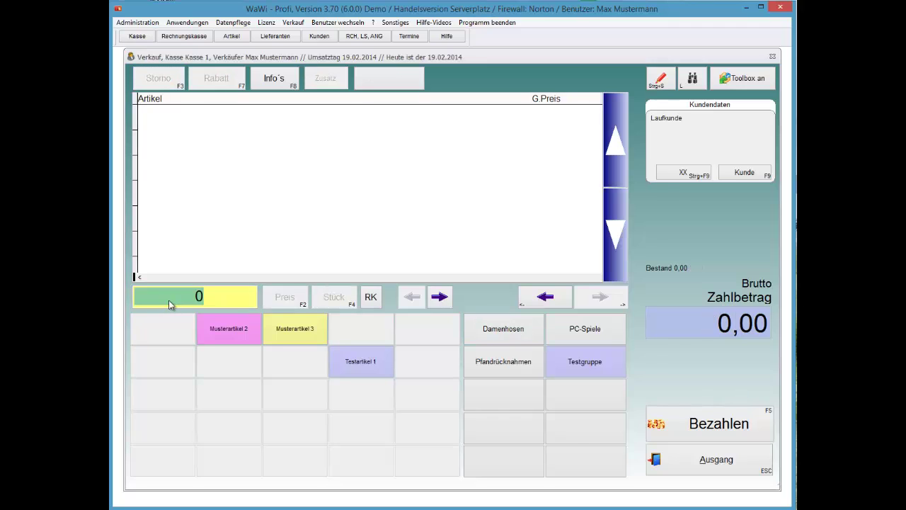
# Step: Create a new record in the customer master from the sale's customer search, with the company name Autohaus Schraubenmeierhans
pyautogui.press('F9')
pyautogui.press('Tab')
pyautogui.press('Tab')
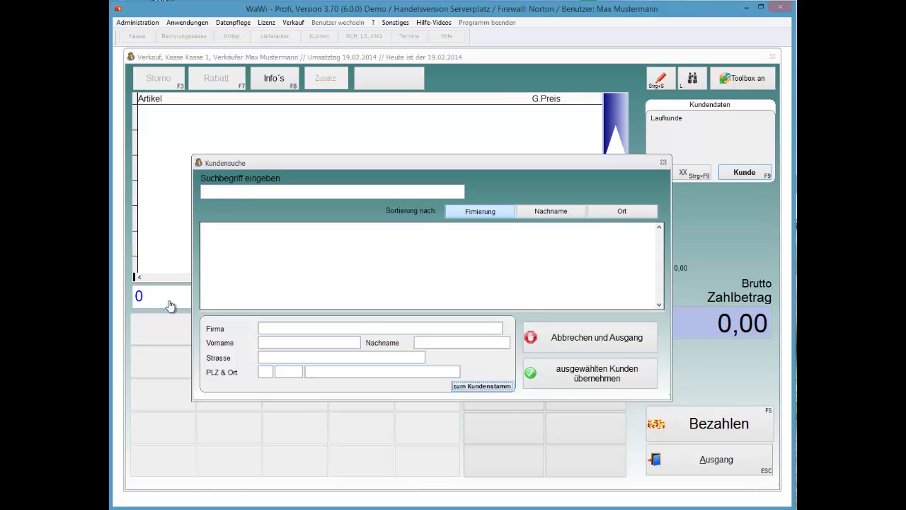
pyautogui.press('Return')
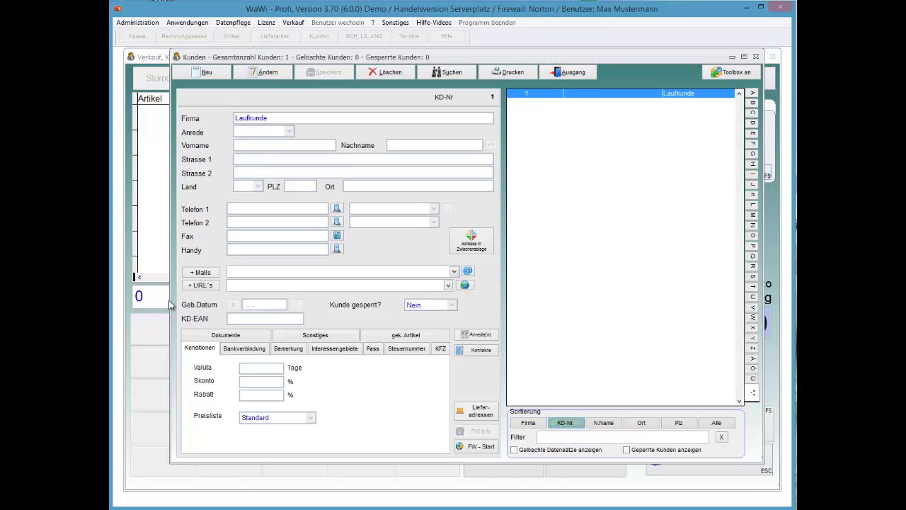
pyautogui.hotkey('alt', 'n')
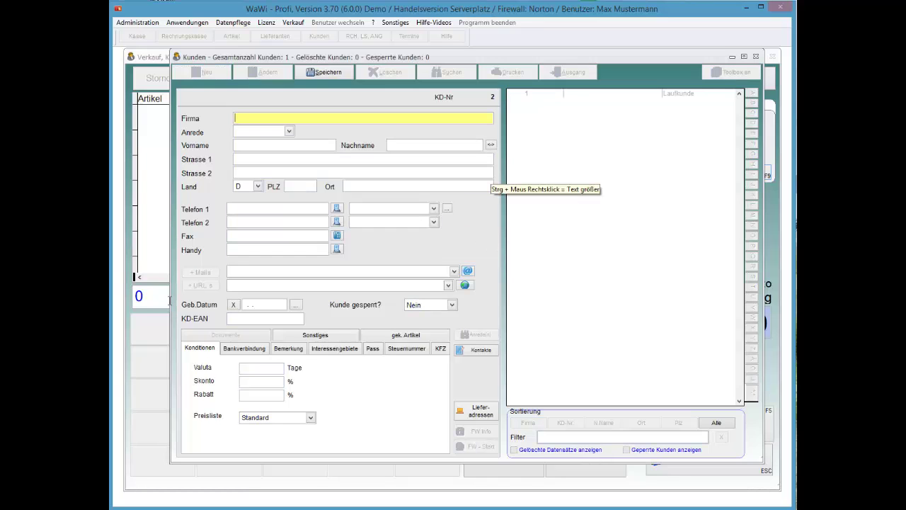
pyautogui.write('Ato')
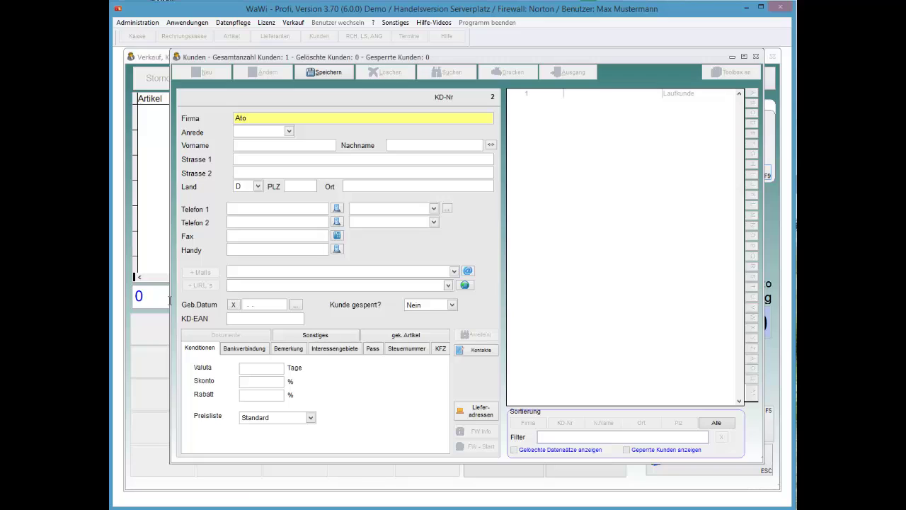
pyautogui.press('BackSpace')
pyautogui.write('utohaus Schraubenmeierhans')
# Step: Assign Preisliste 2 to the new customer and save the record
pyautogui.hotkey('alt', 'Down')
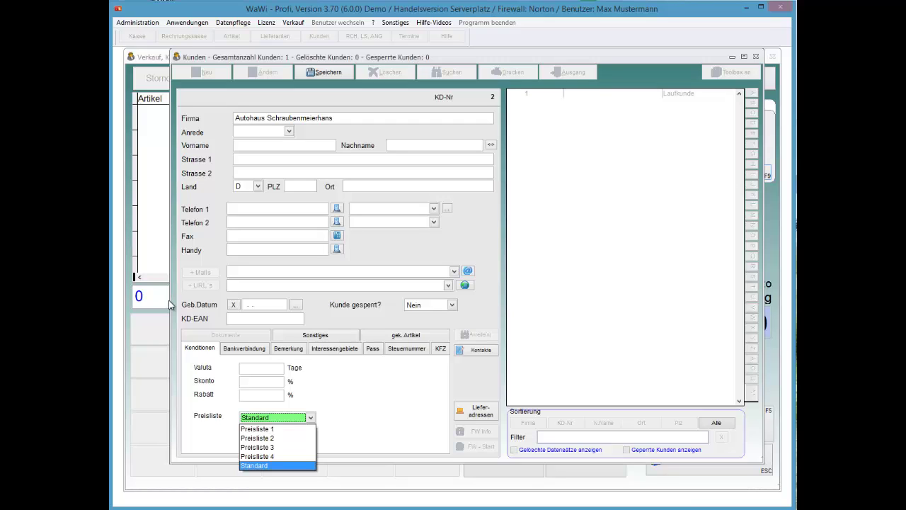
pyautogui.press('Up')
pyautogui.press('Up')
pyautogui.press('Up')
pyautogui.press('Return')
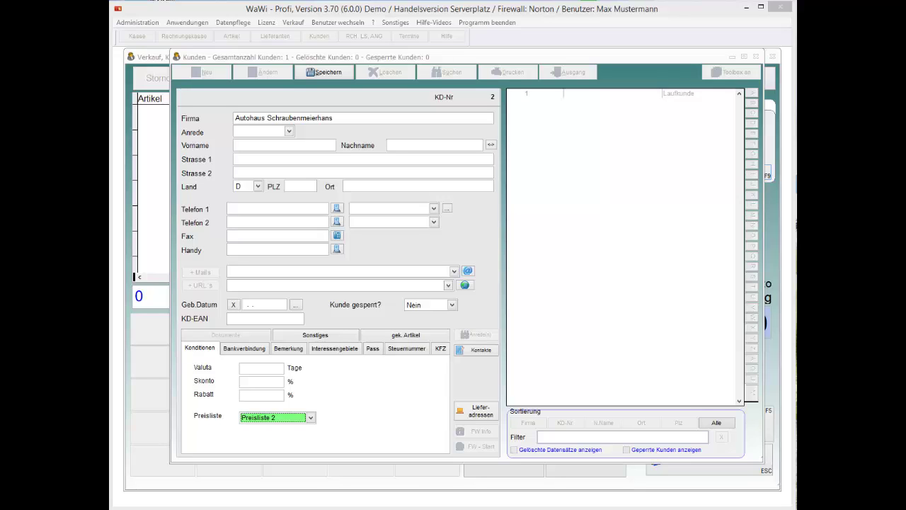
pyautogui.click(326, 74)
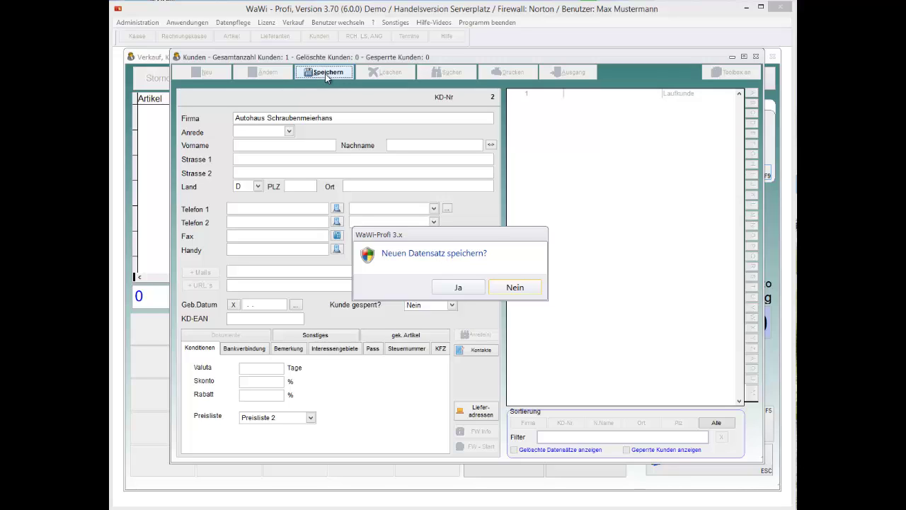
pyautogui.press('Left')
pyautogui.press('Return')
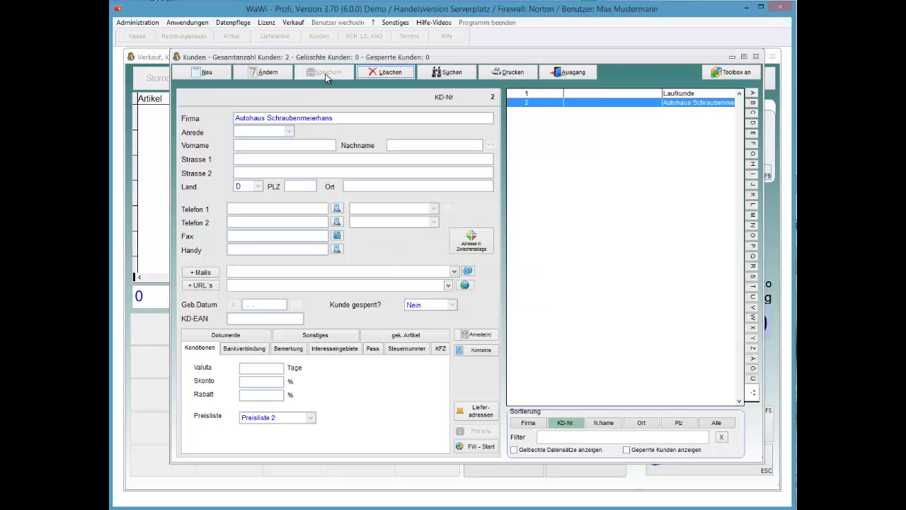
# Step: Leave the customer master and assign Autohaus Schraubenmeierhans as the customer of the current sale
pyautogui.press('Tab')
pyautogui.press('Tab')
pyautogui.press('Tab')
pyautogui.press('Return')
pyautogui.press('Tab')
pyautogui.press('Return')
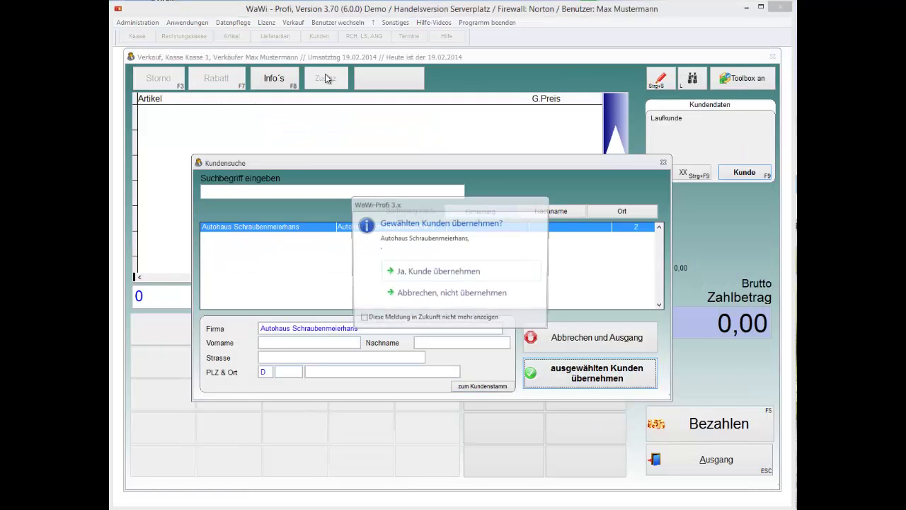
pyautogui.press('Return')
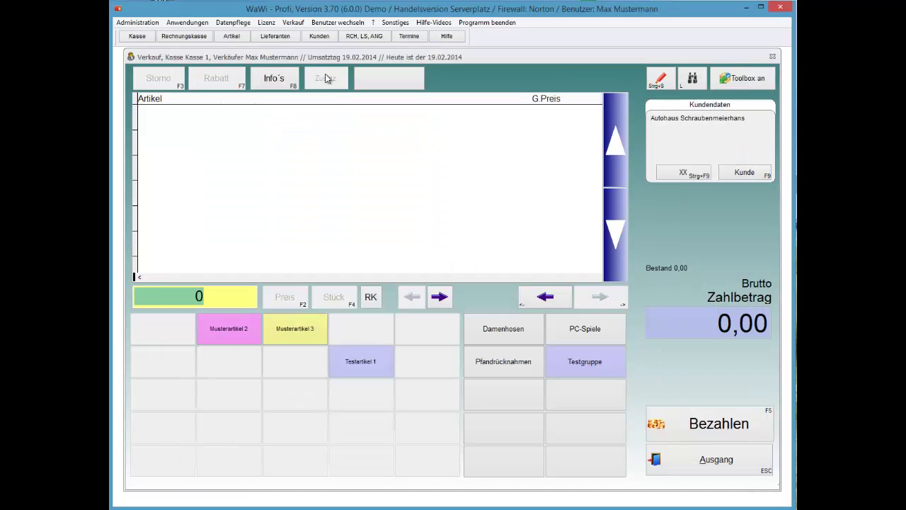
# Step: Add 3 pieces of article 7 to the sale at the suggested price of 0,91
pyautogui.write('7')
pyautogui.press('Return')
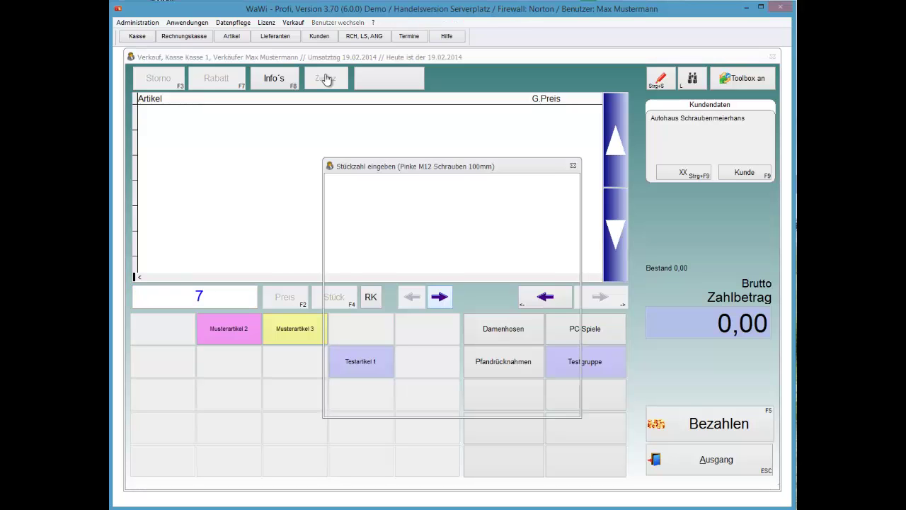
pyautogui.write('3')
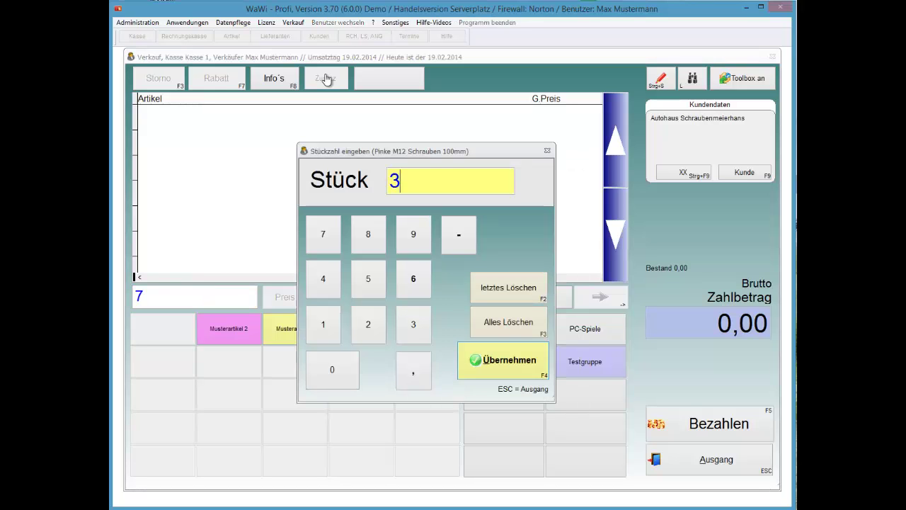
pyautogui.press('Return')
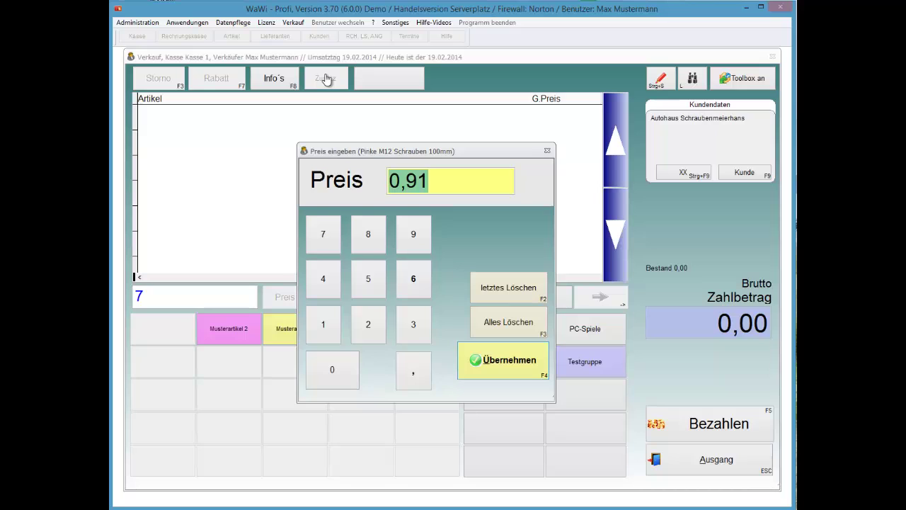
pyautogui.press('Return')
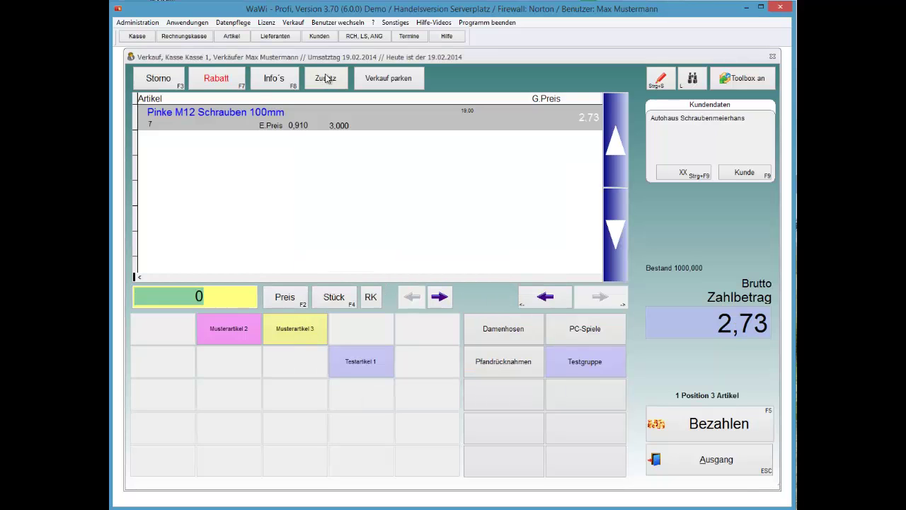
# Step: Examine the graduated prices in the screw article's master record and return to the sale
pyautogui.click(325, 79)
pyautogui.press('Return')
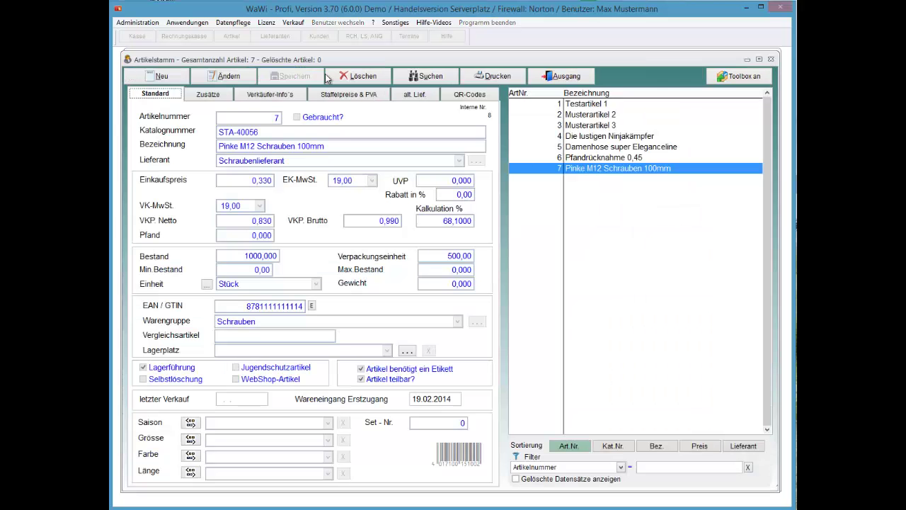
pyautogui.hotkey('ctrl', 'Tab')
pyautogui.hotkey('ctrl', 'Tab')
pyautogui.hotkey('ctrl', 'Tab')
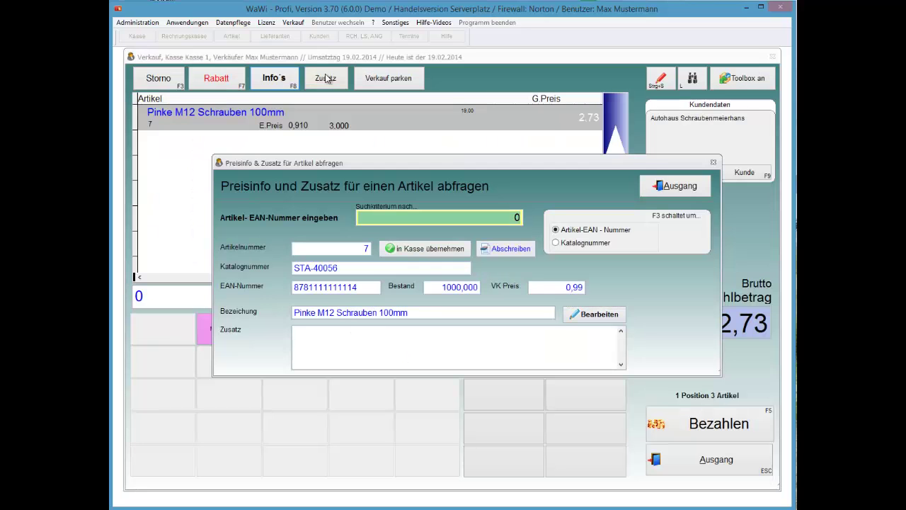
pyautogui.press('Escape')
# Step: Open the customer master record of Autohaus Schraubenmeierhans from the sale's customer search
pyautogui.press('F9')
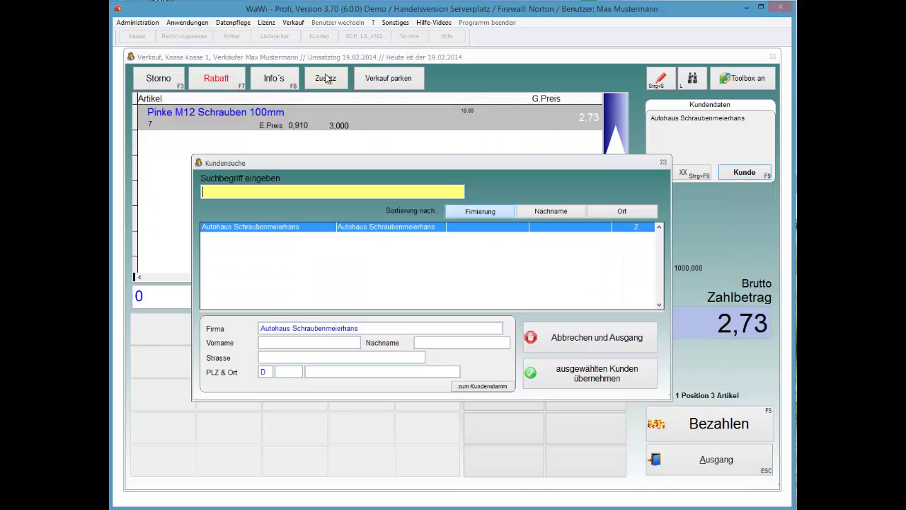
pyautogui.press('Return')
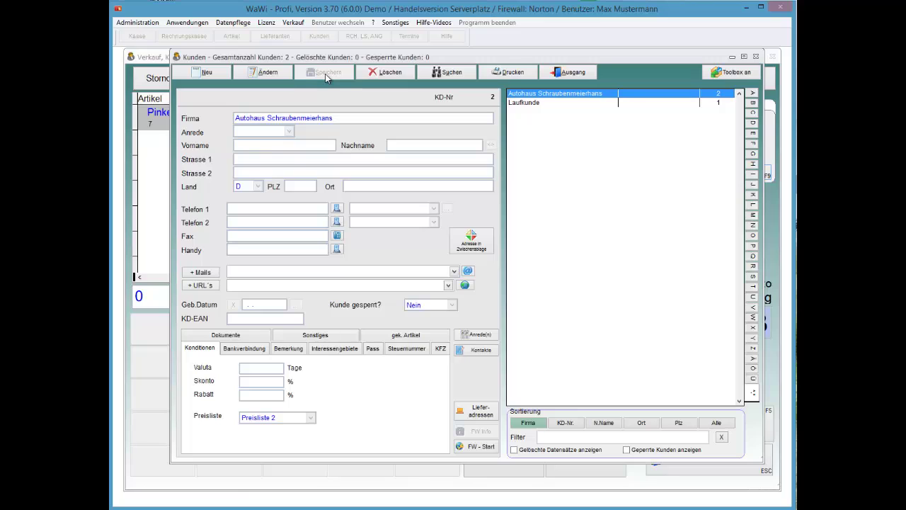